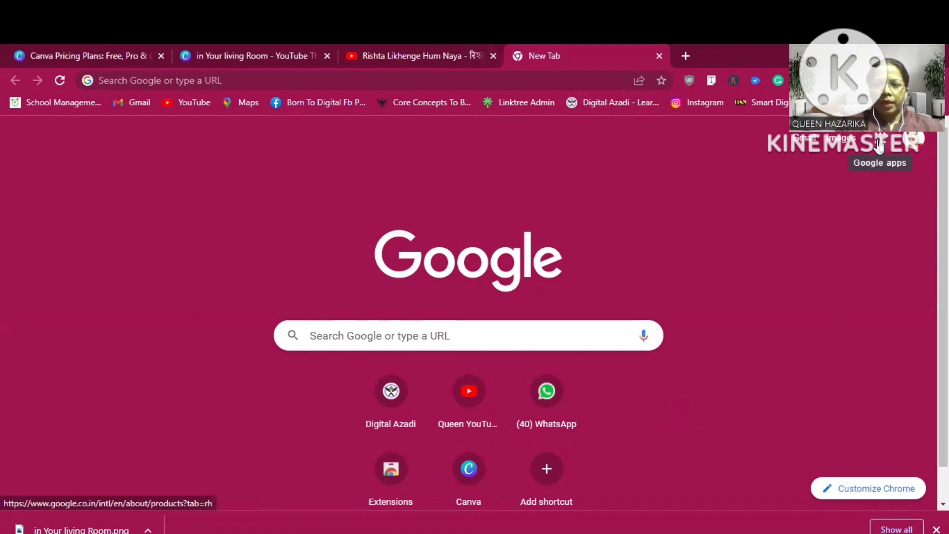
Open Google Translate from the list of Google apps
click(879, 143)
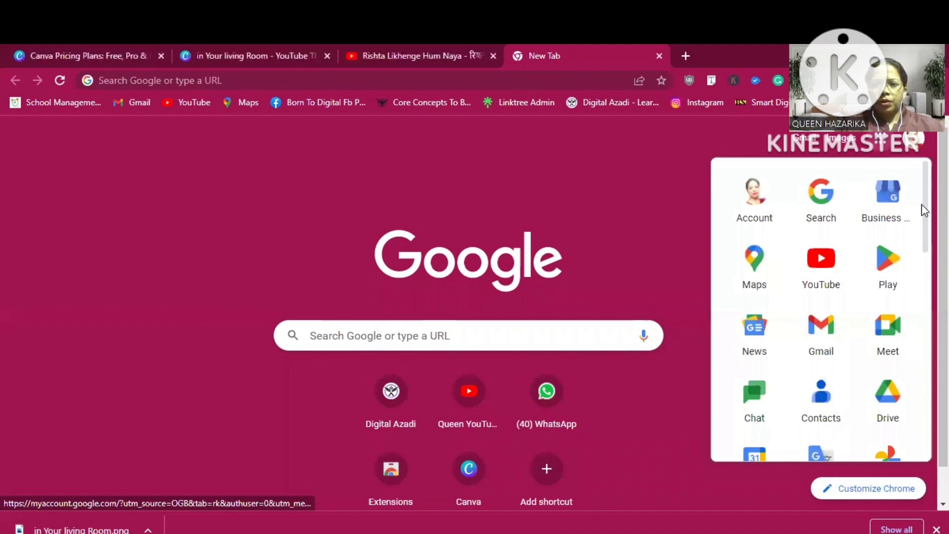
scroll(820, 309, down, 1)
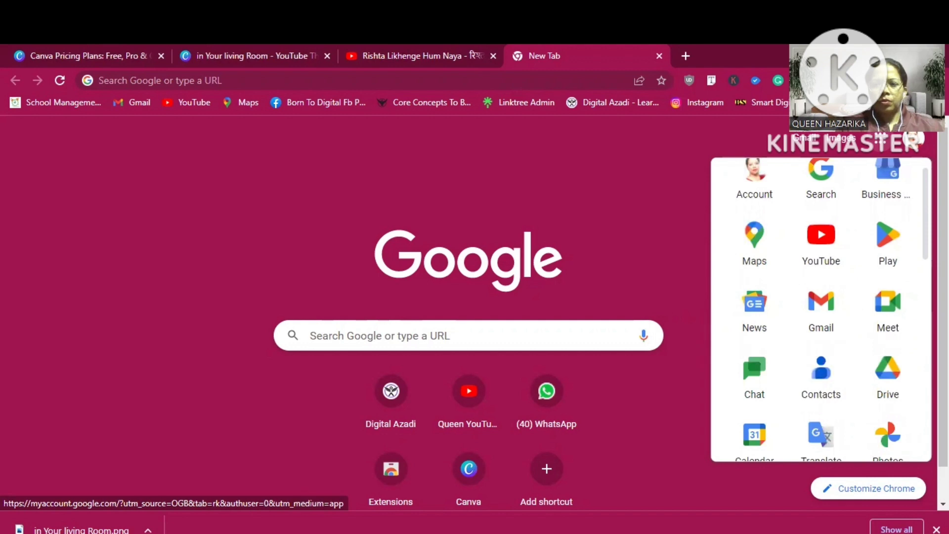
scroll(820, 309, down, 2)
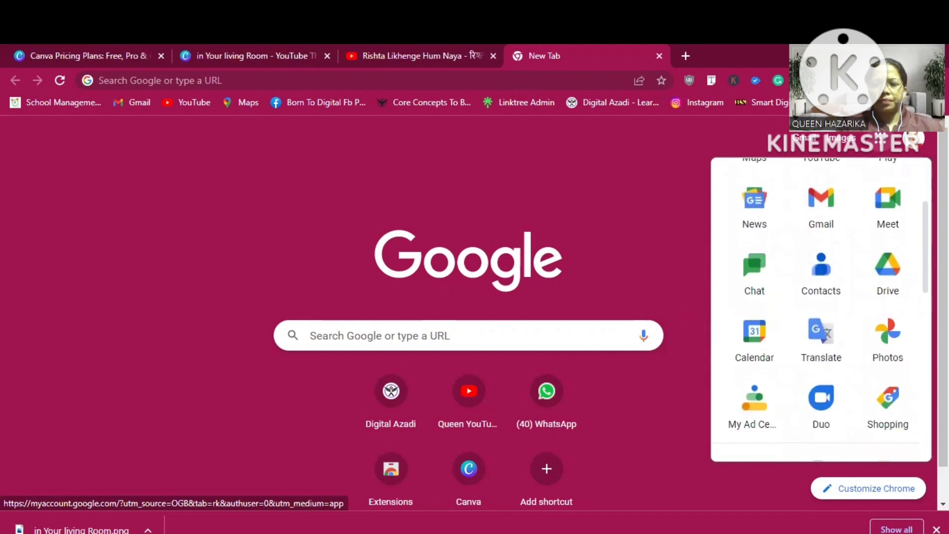
click(827, 341)
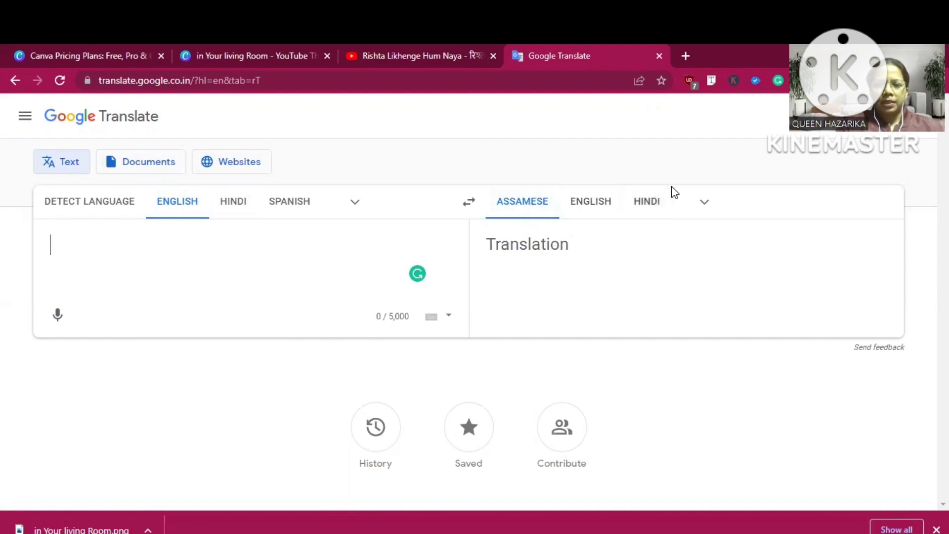
Browse the available source and target languages, keep English as the source and set the target language to Hindi
click(704, 203)
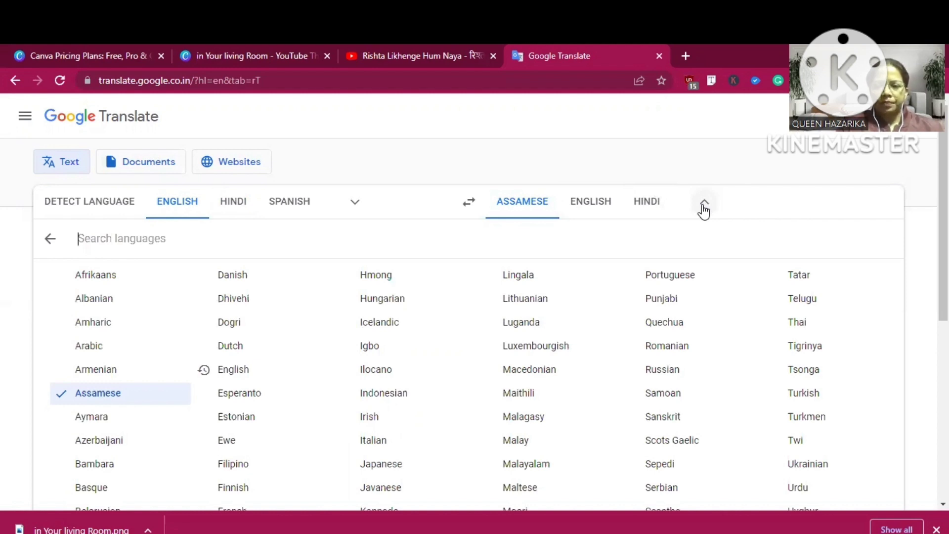
click(703, 208)
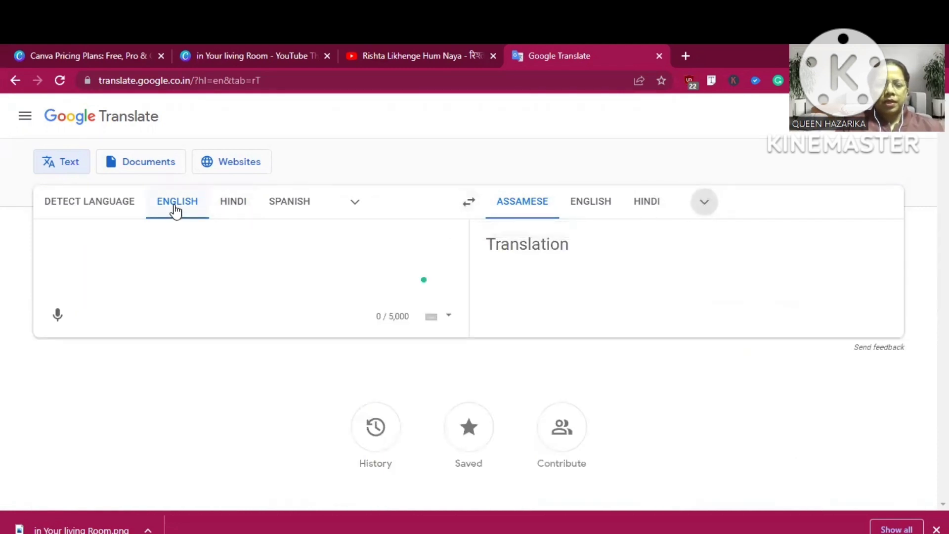
click(203, 216)
click(203, 216)
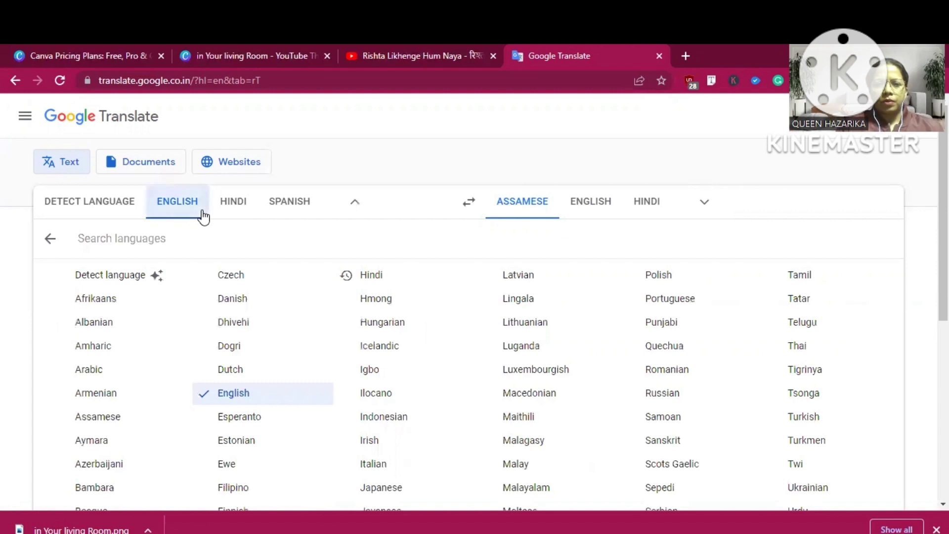
click(643, 202)
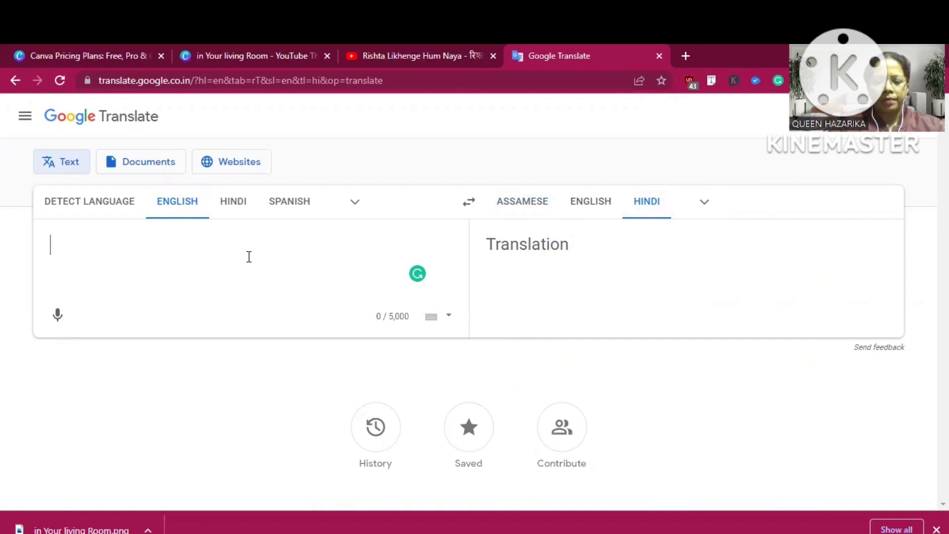
Enter the English sentence "hello my name is" followed by the speaker's full name for translation into Hindi
text(hello )
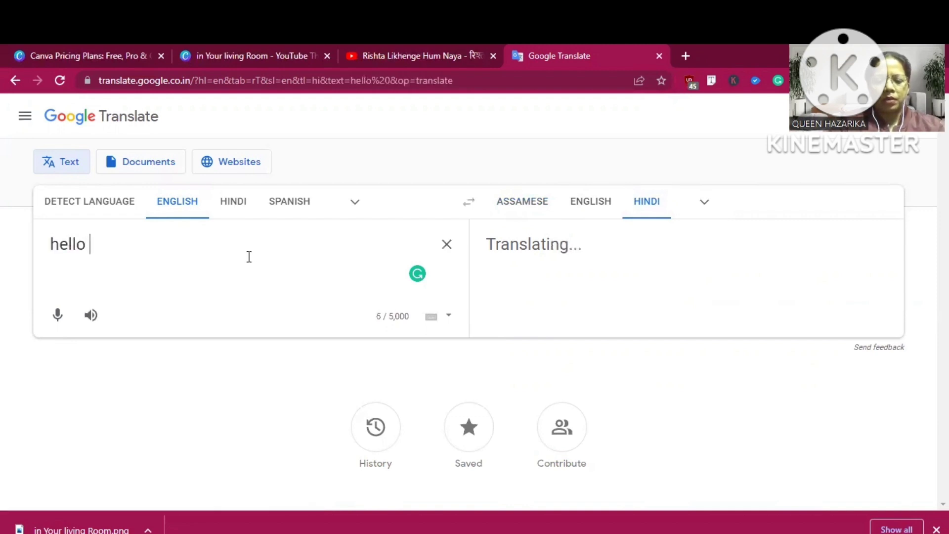
text(m)
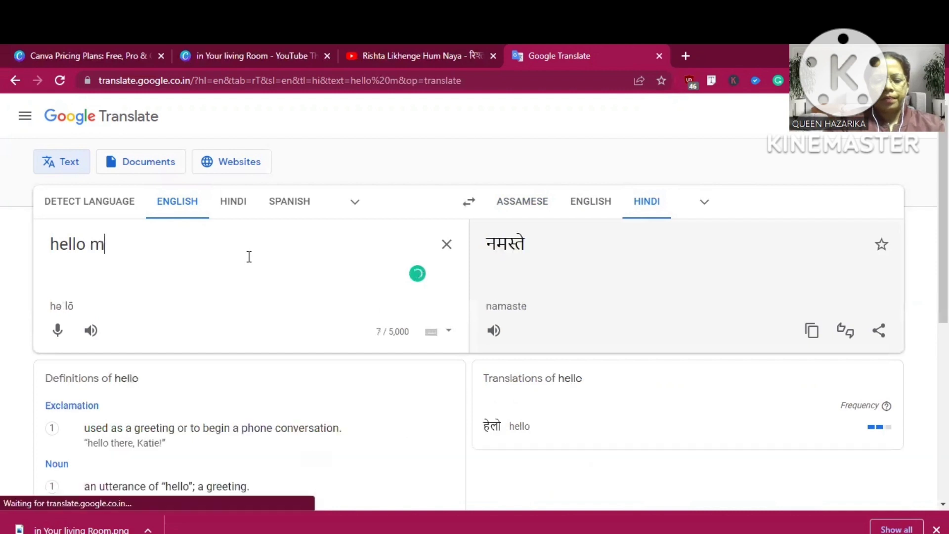
text(y na)
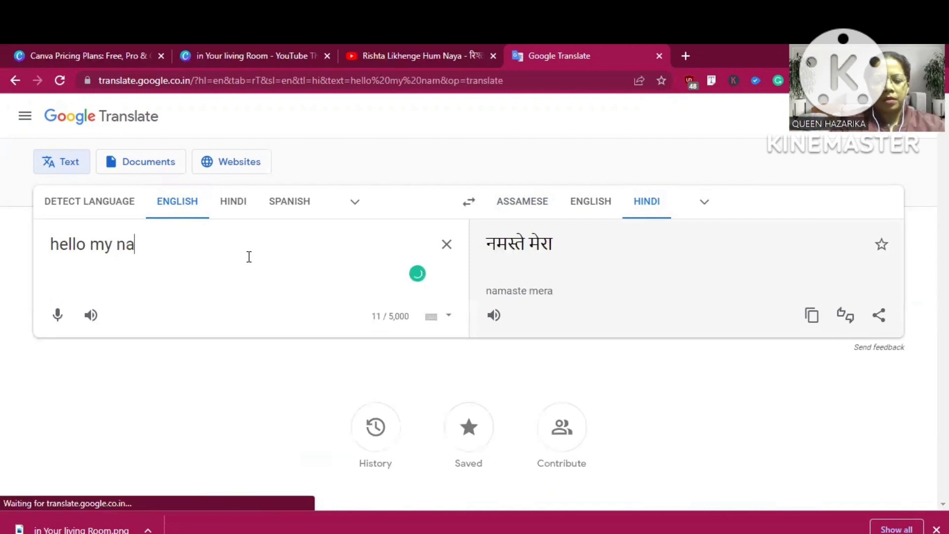
text(me is q)
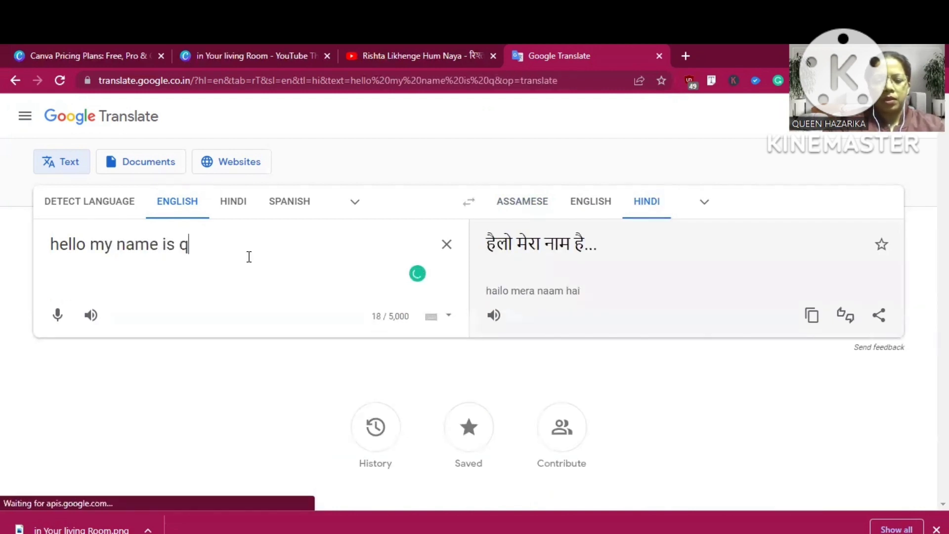
text(ueen ha)
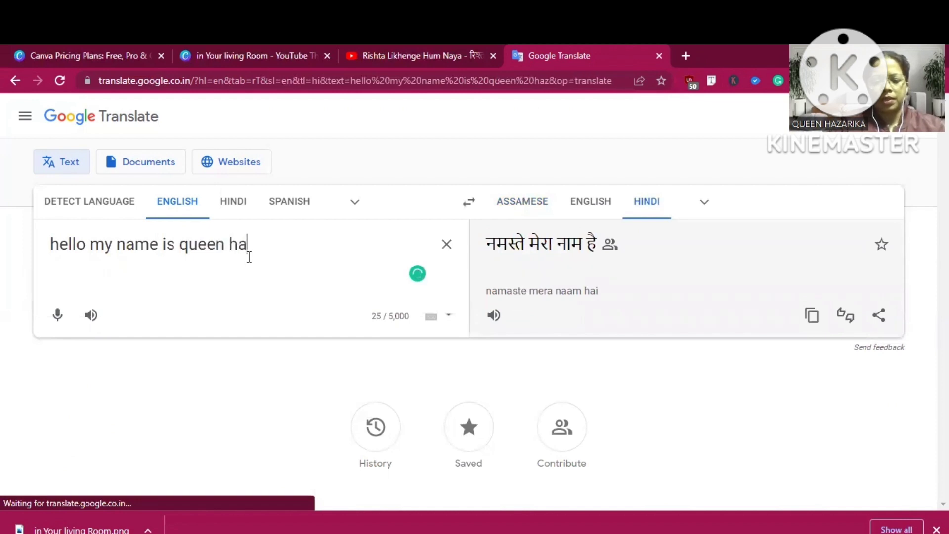
text(zarika)
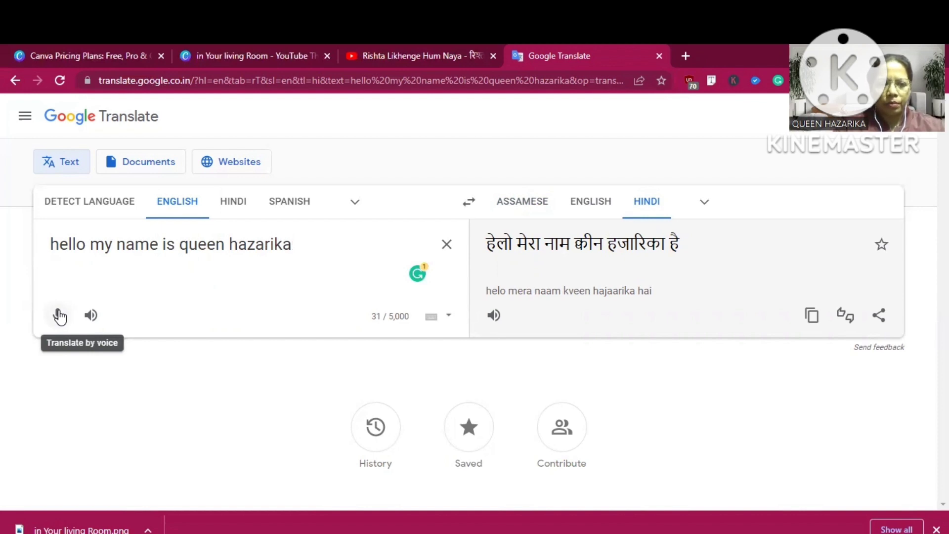
Dictate a spoken Hindi passage as the source text with voice translation and stop the recording when done
click(58, 315)
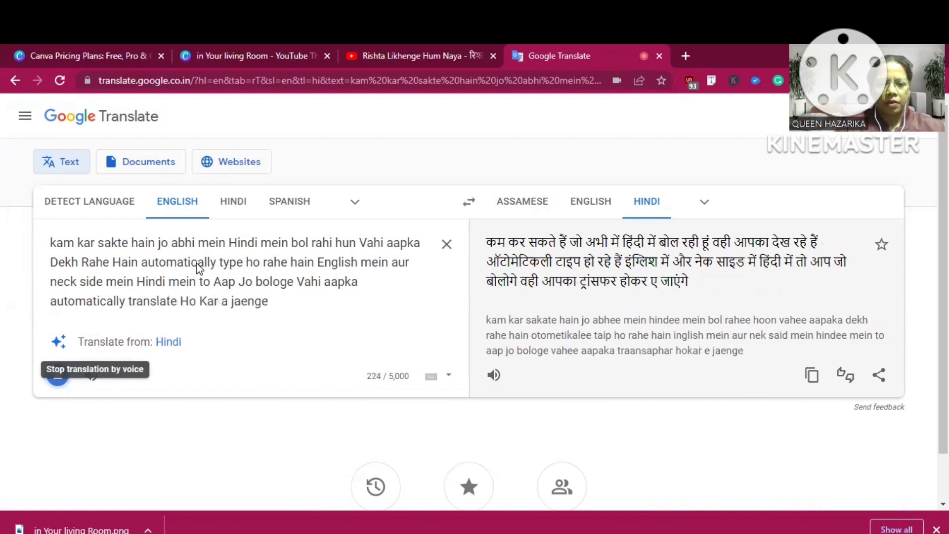
triple_click(316, 319)
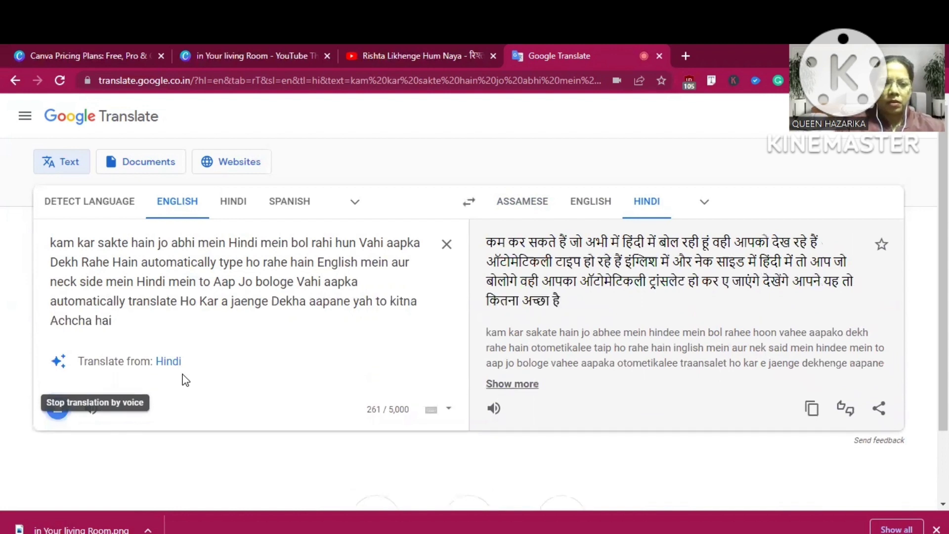
click(58, 411)
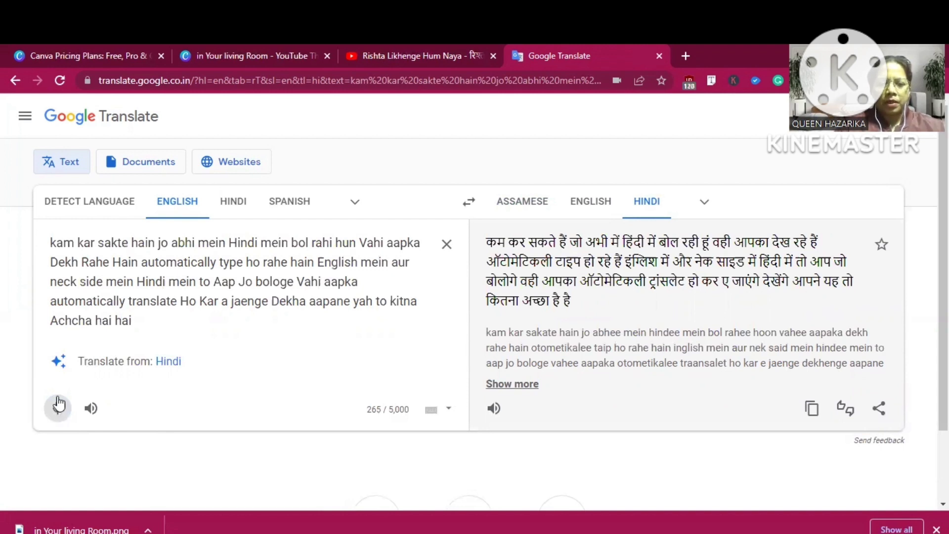
Select the entire translated Hindi passage and copy it
triple_click(489, 242)
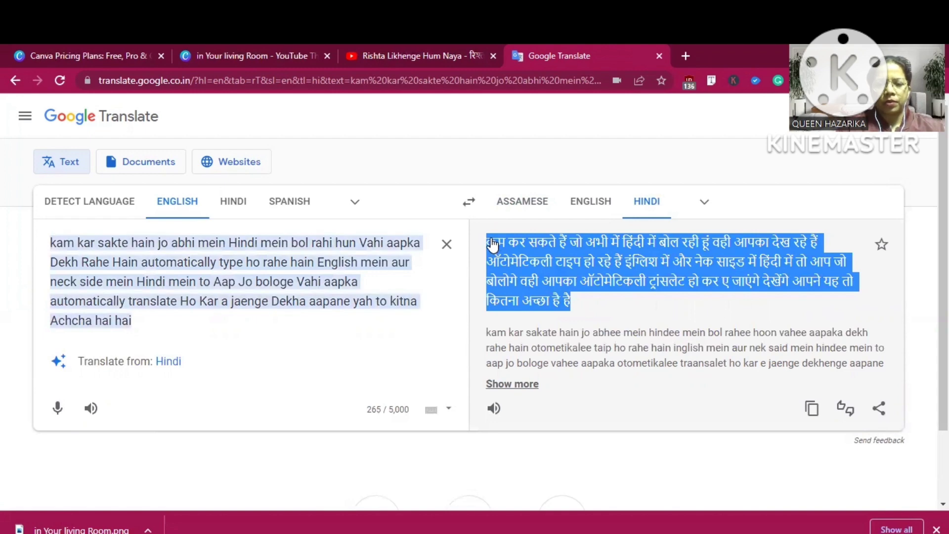
click(493, 244)
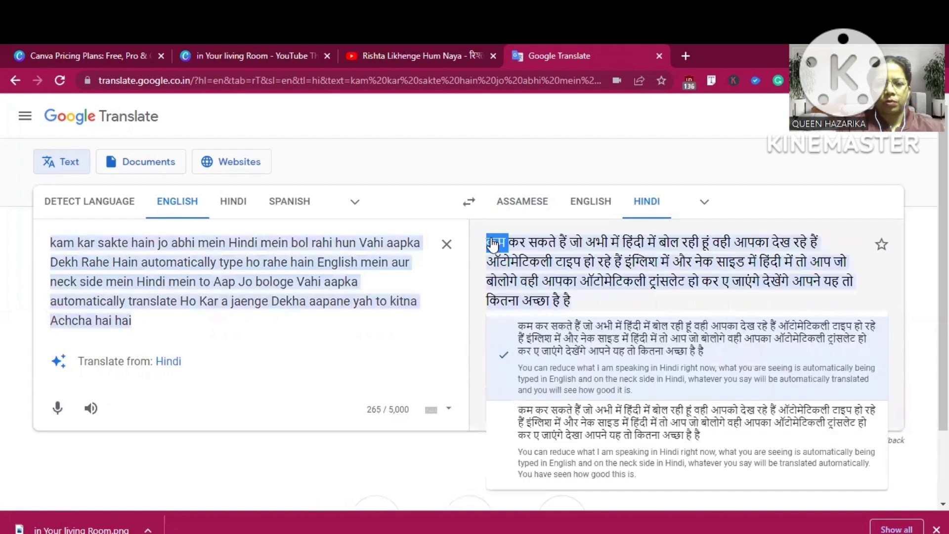
click(603, 295)
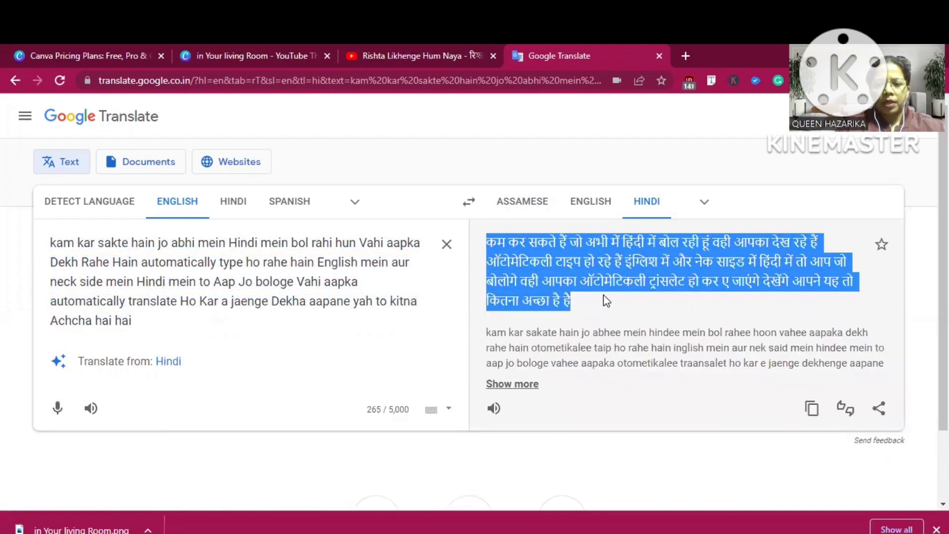
right_click(604, 296)
click(637, 304)
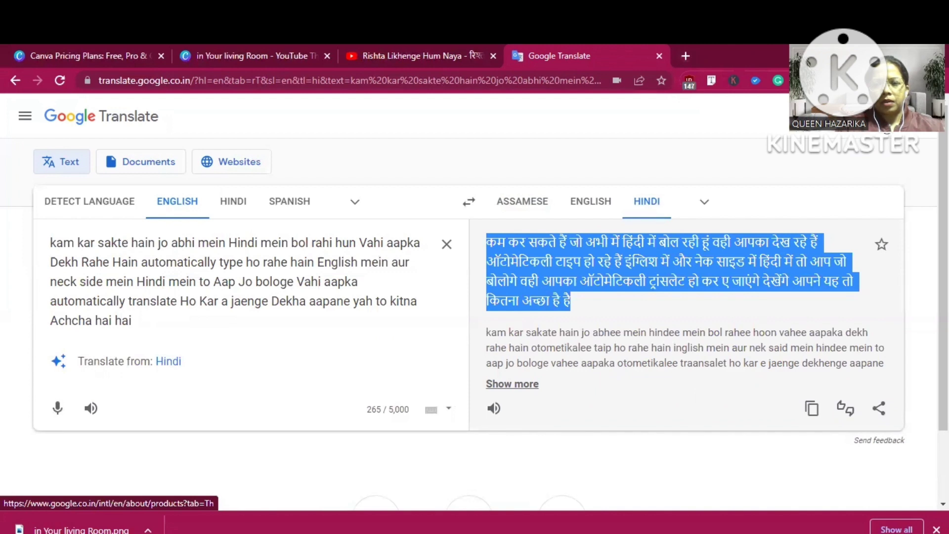
Switch to Google Docs from the list of Google apps and create a blank document
click(898, 116)
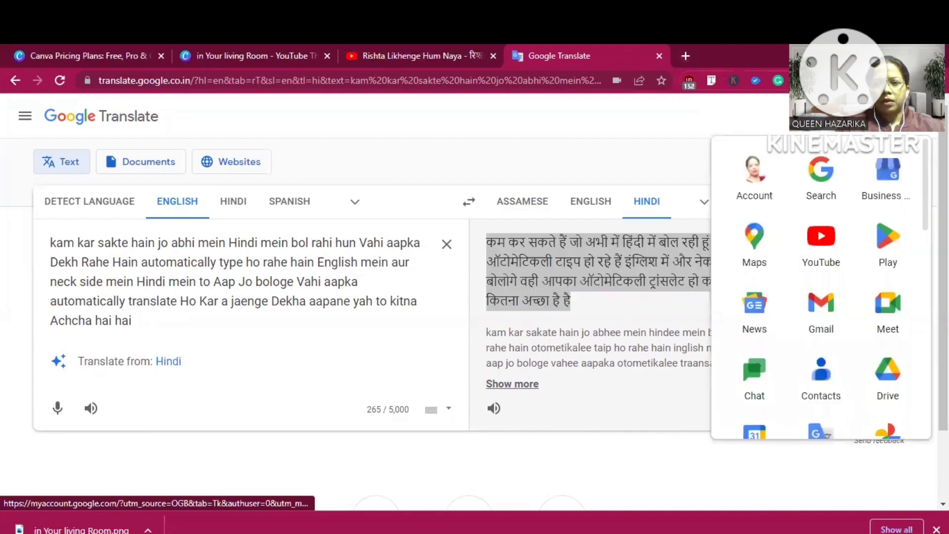
scroll(820, 287, down, 3)
scroll(821, 287, up, 1)
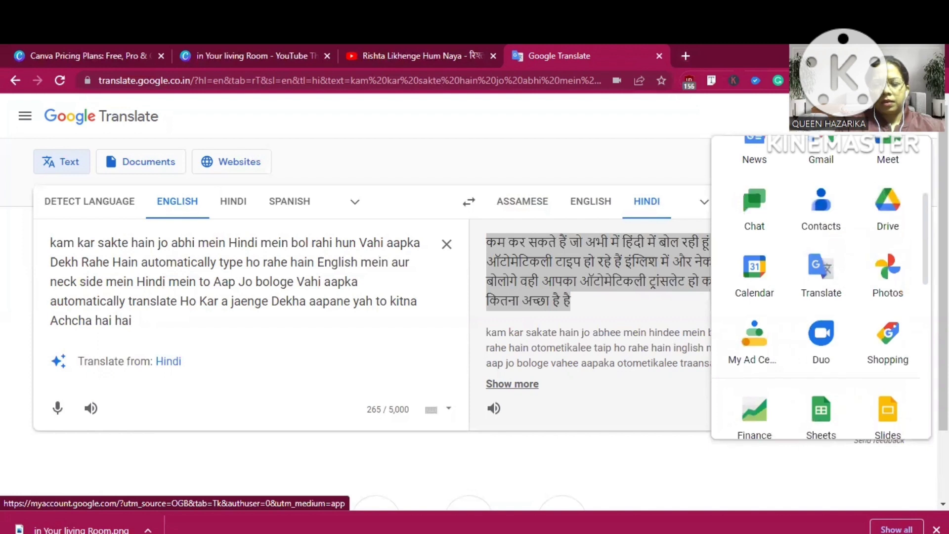
scroll(821, 287, down, 3)
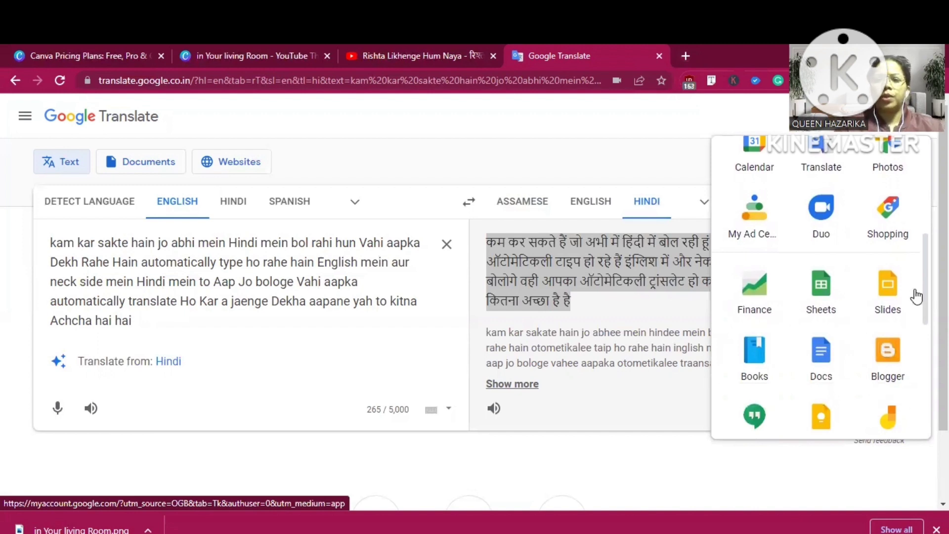
click(821, 366)
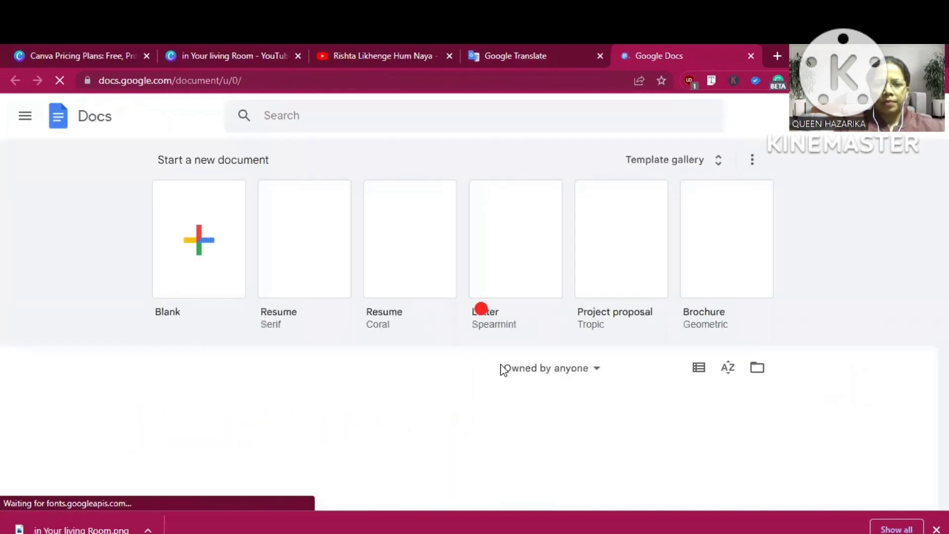
click(212, 247)
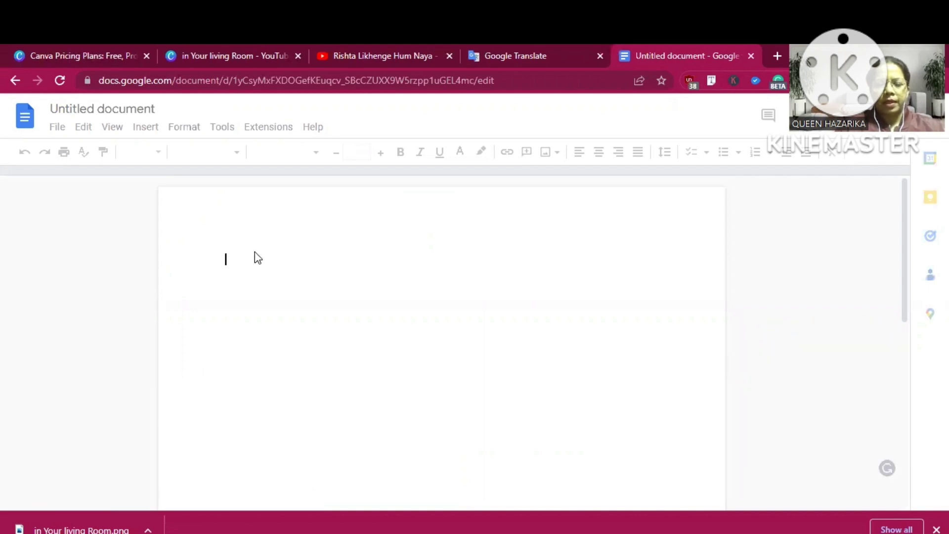
Try to paste the copied Hindi translation into the blank document
right_click(226, 260)
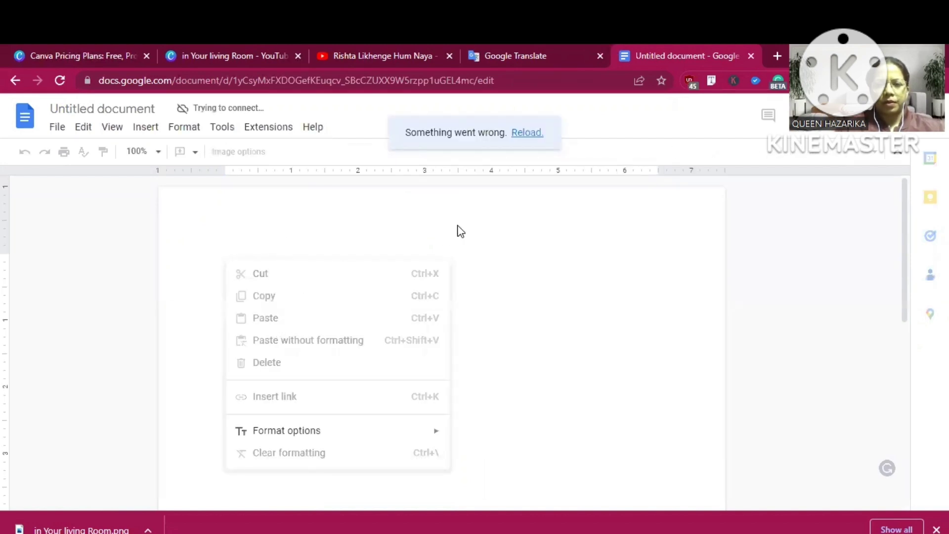
click(492, 221)
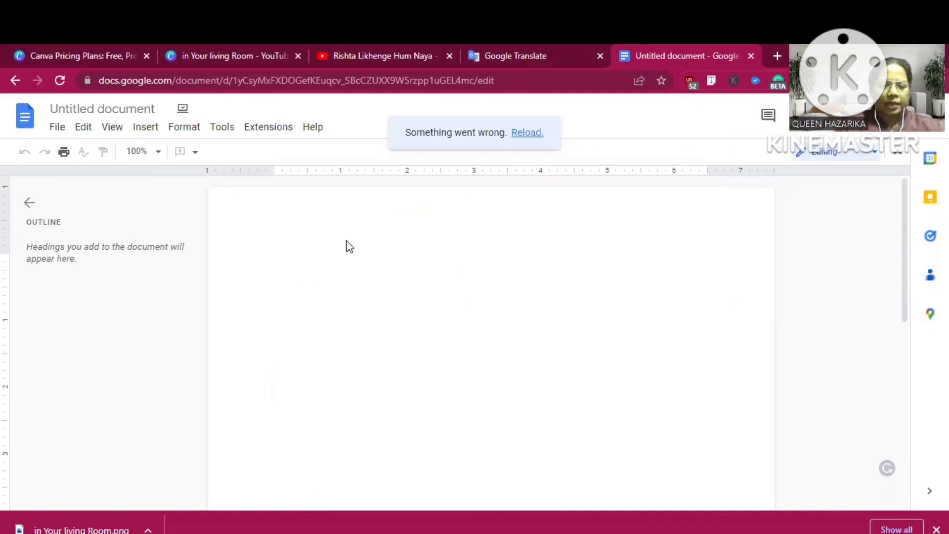
right_click(298, 246)
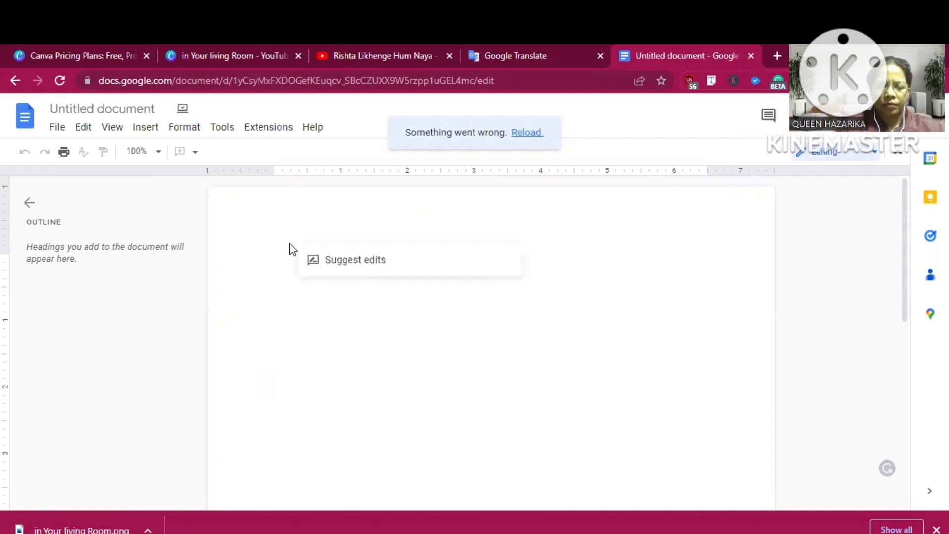
click(288, 247)
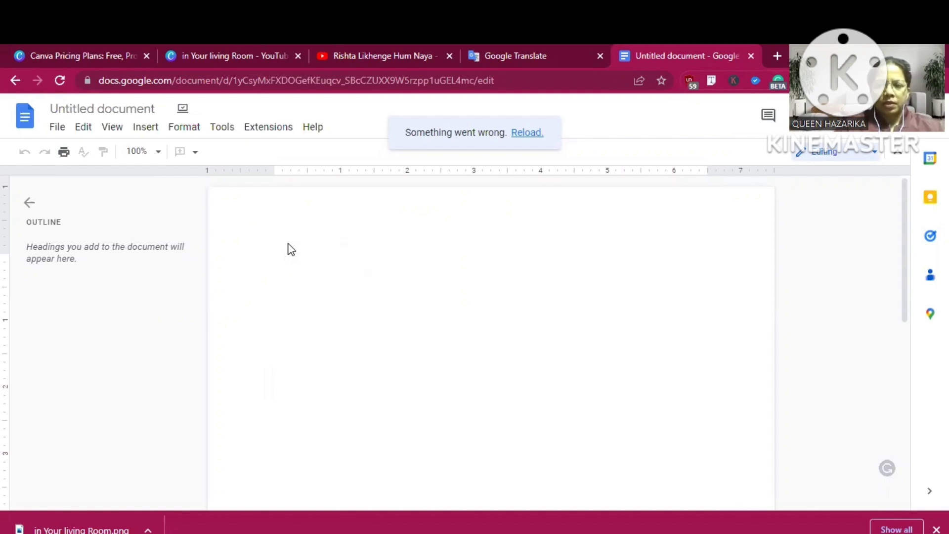